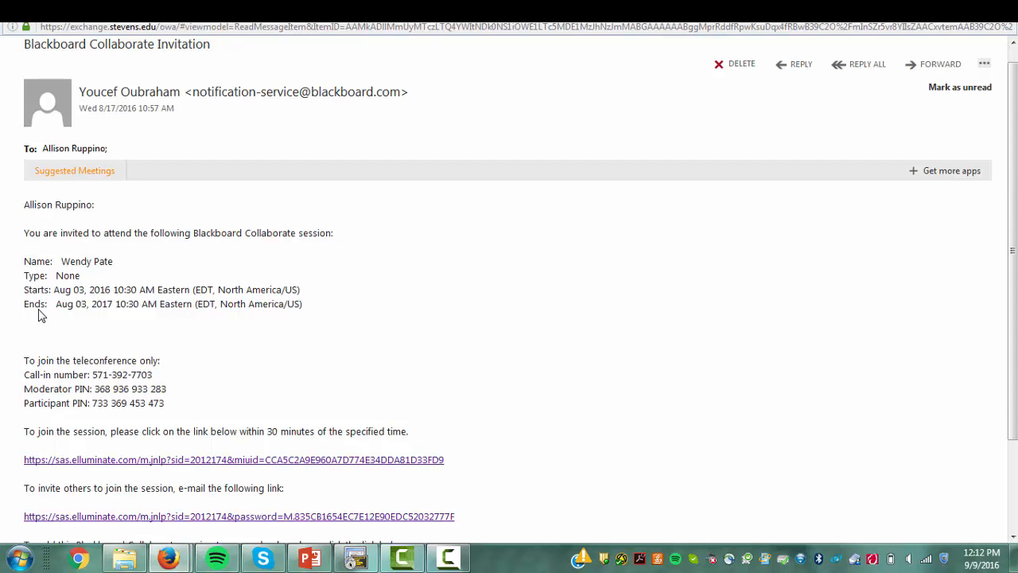
Review the Blackboard Collaborate invitation and highlight the link for inviting others to the session
scroll(40, 315, down, 3)
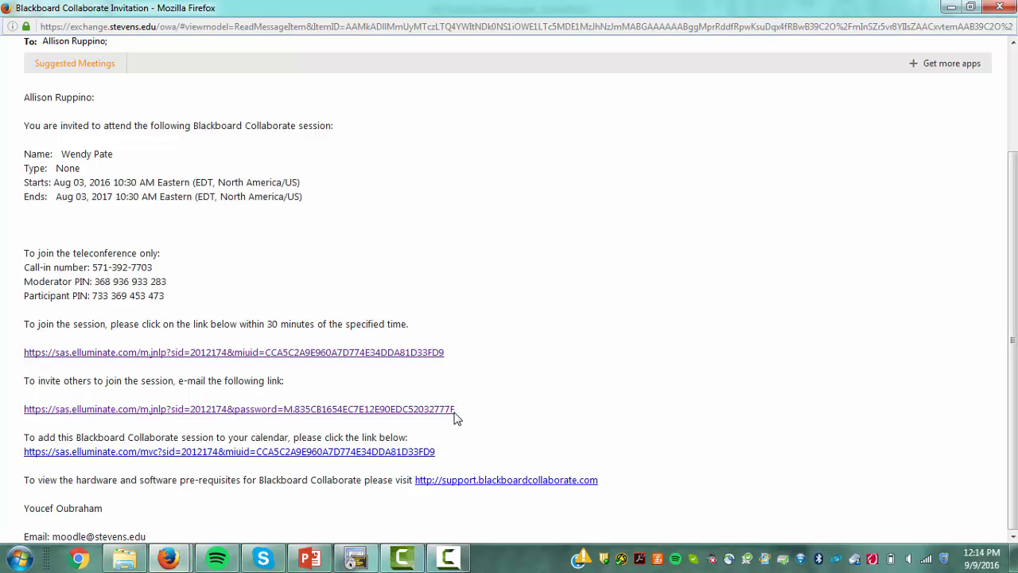
drag(455, 412, 24, 414)
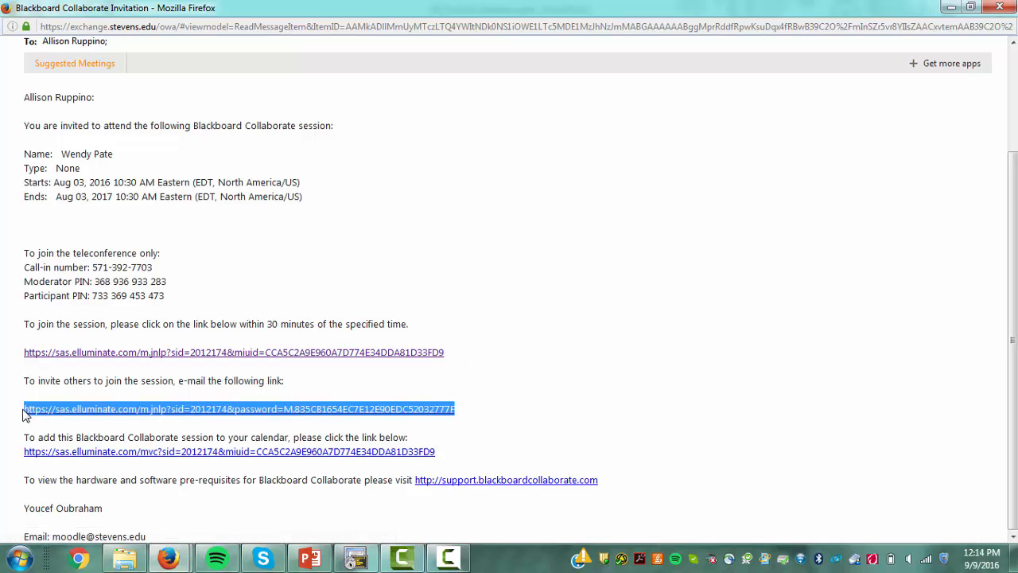
click(477, 413)
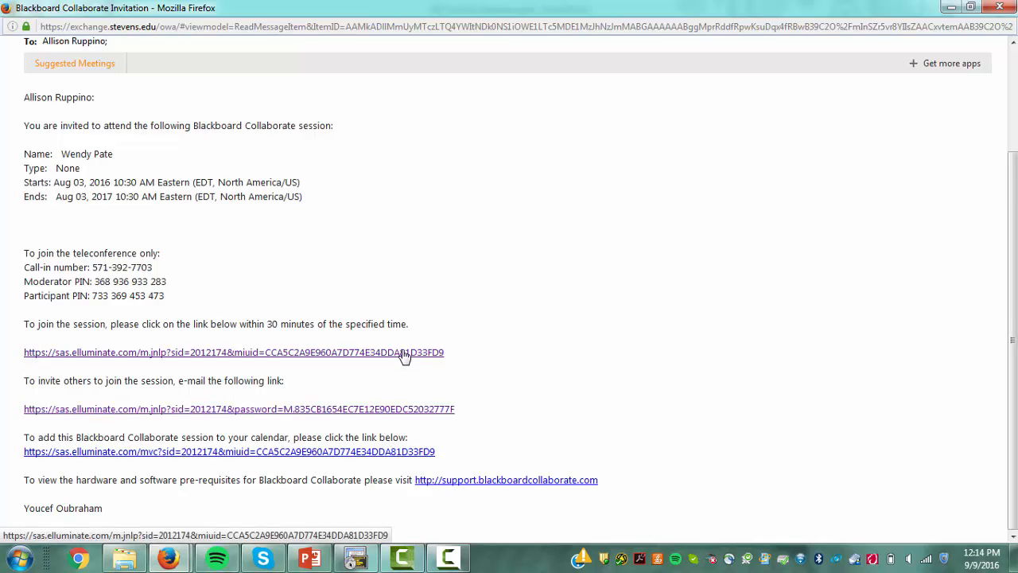
Join the session from its invitation link by running meeting.jnlp with Java(TM) Web Start Launcher at the Wireless (300 Kbps) connection speed
click(405, 355)
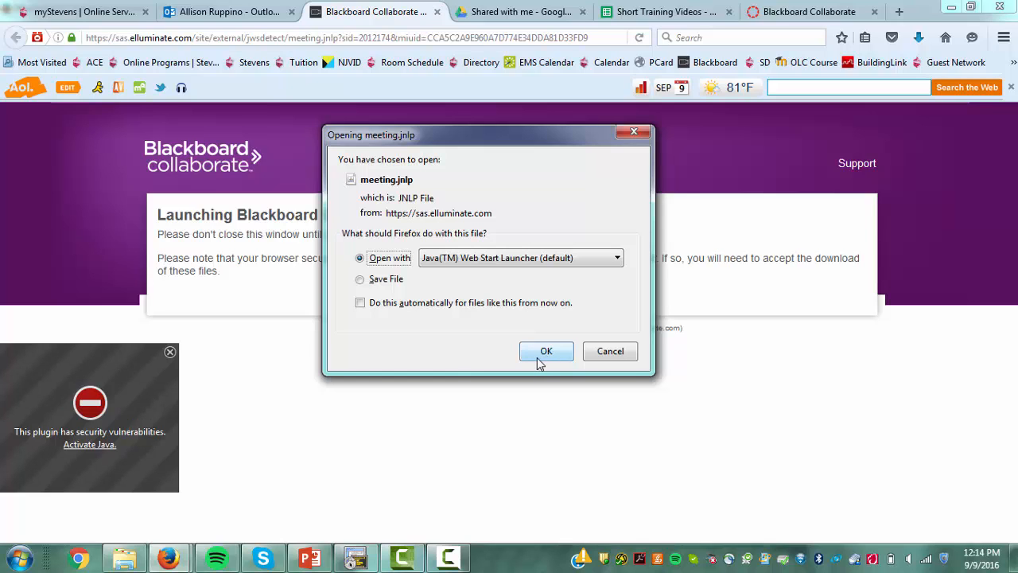
click(547, 358)
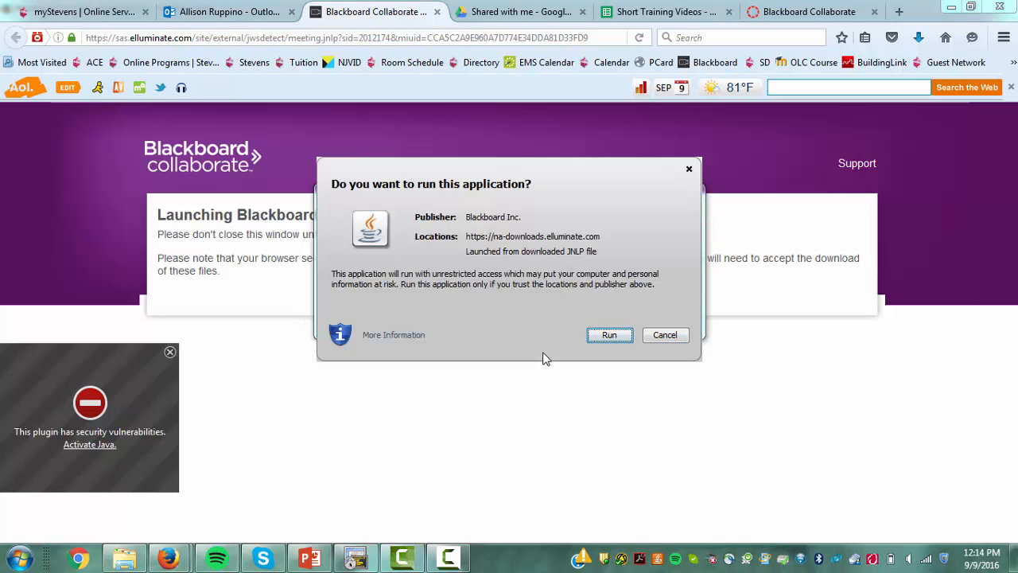
click(607, 337)
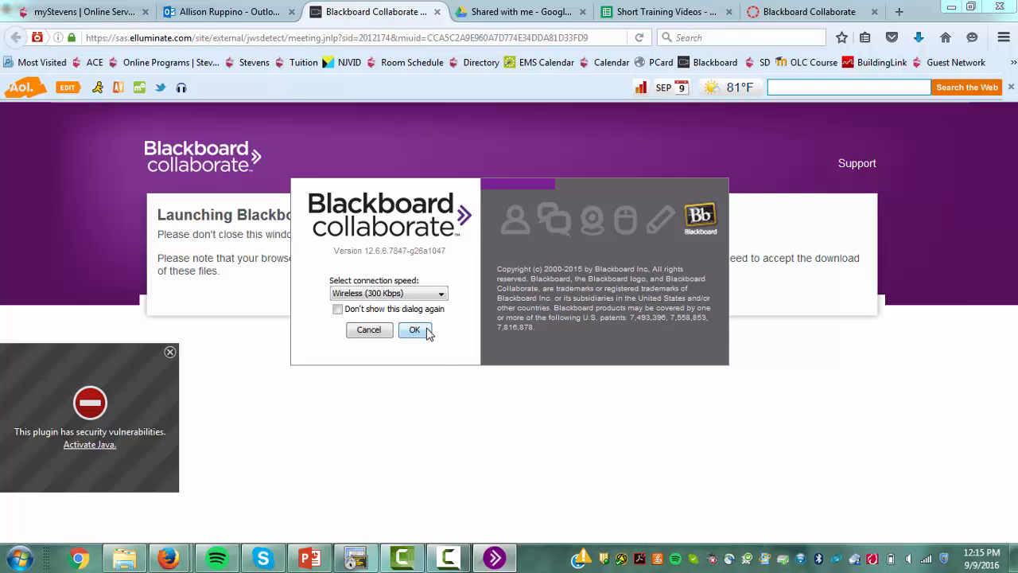
click(428, 330)
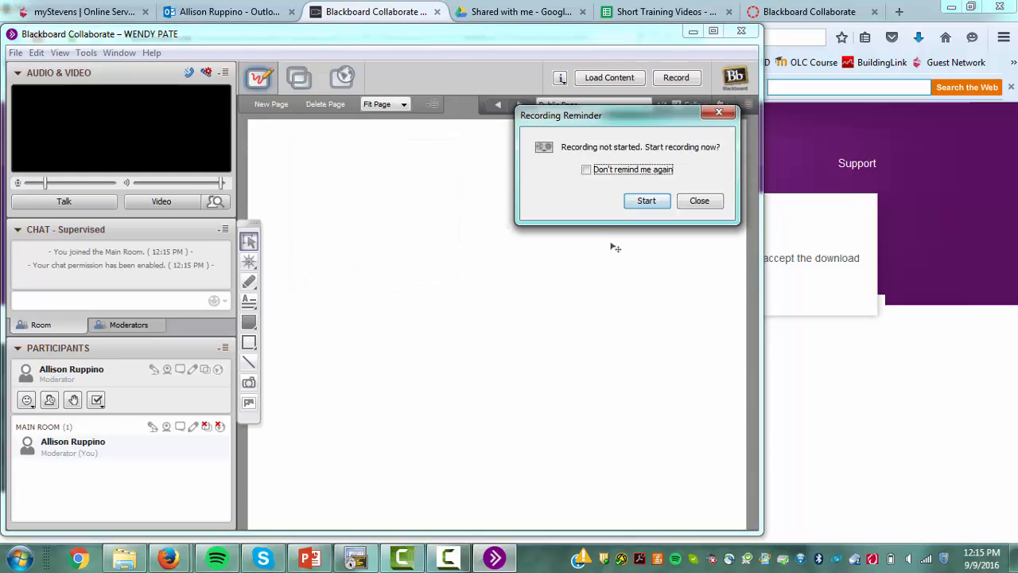
Maximize the session window and dismiss the recording reminder without starting a recording
click(714, 32)
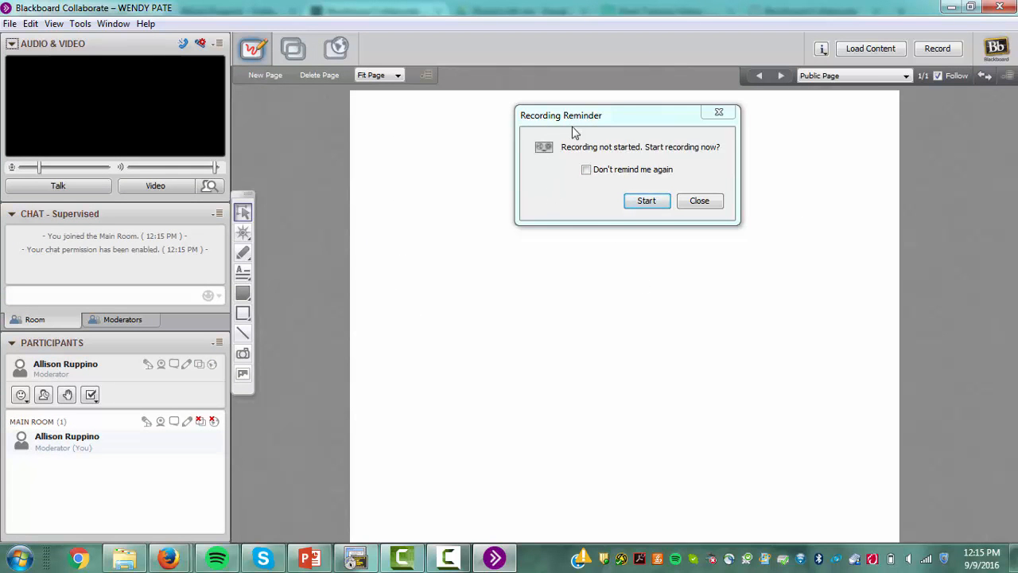
click(713, 116)
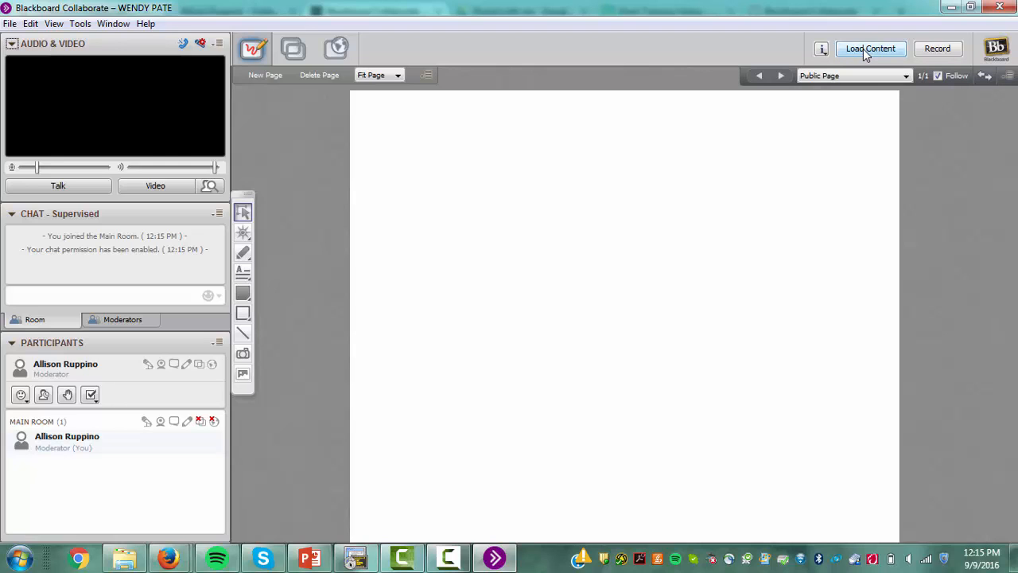
Look at the desktop and applications available for application sharing, and return to the whiteboard
click(296, 50)
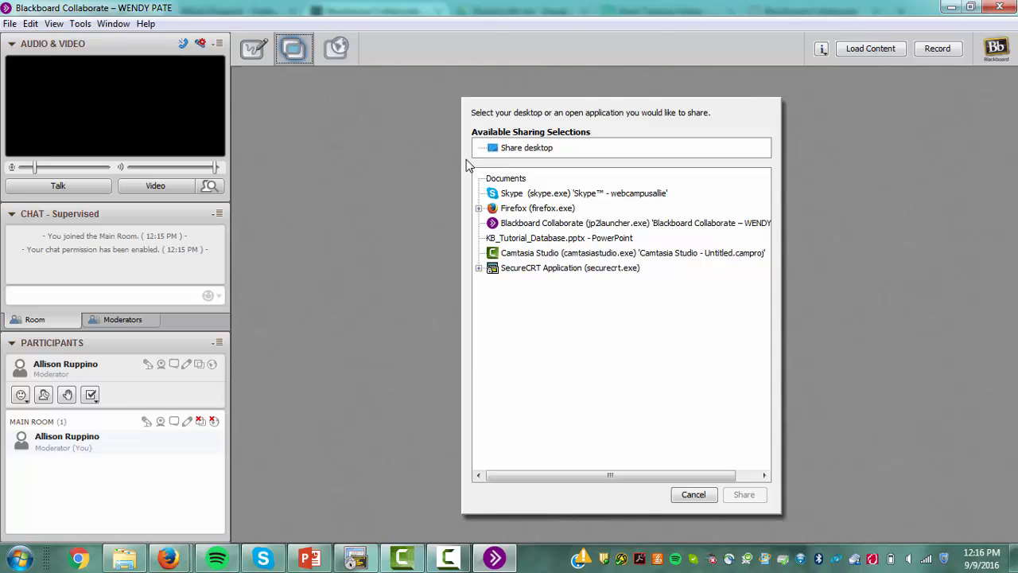
click(254, 50)
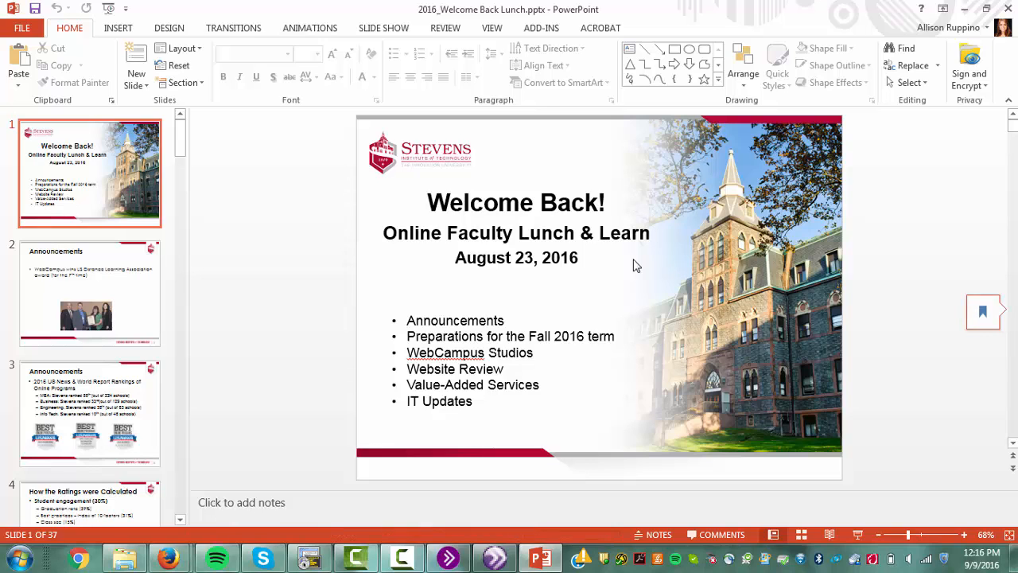
key(ctrl+a)
key(Delete)
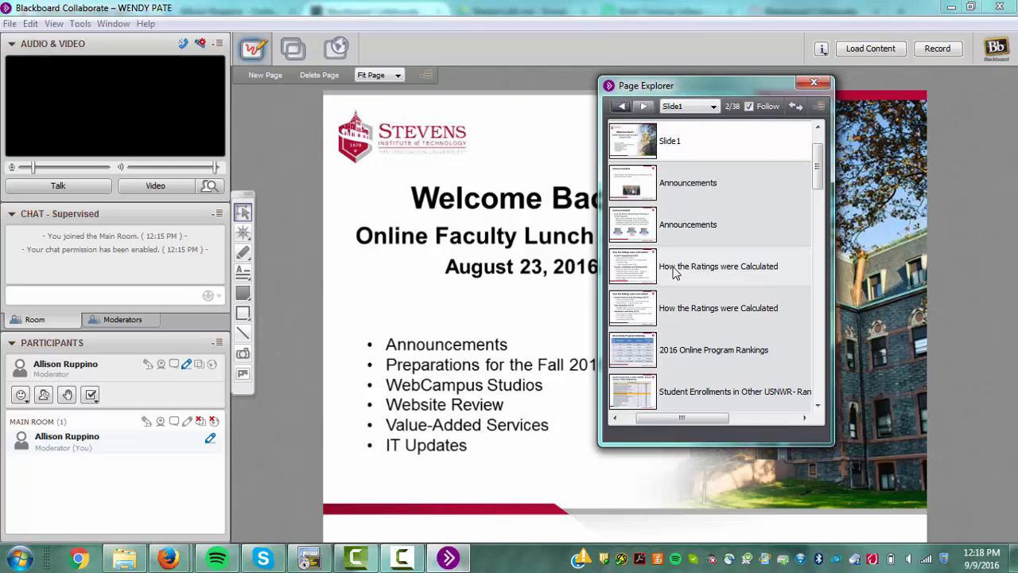
Close the Page Explorer, and move the whiteboard one page forward and back to Slide1
click(813, 82)
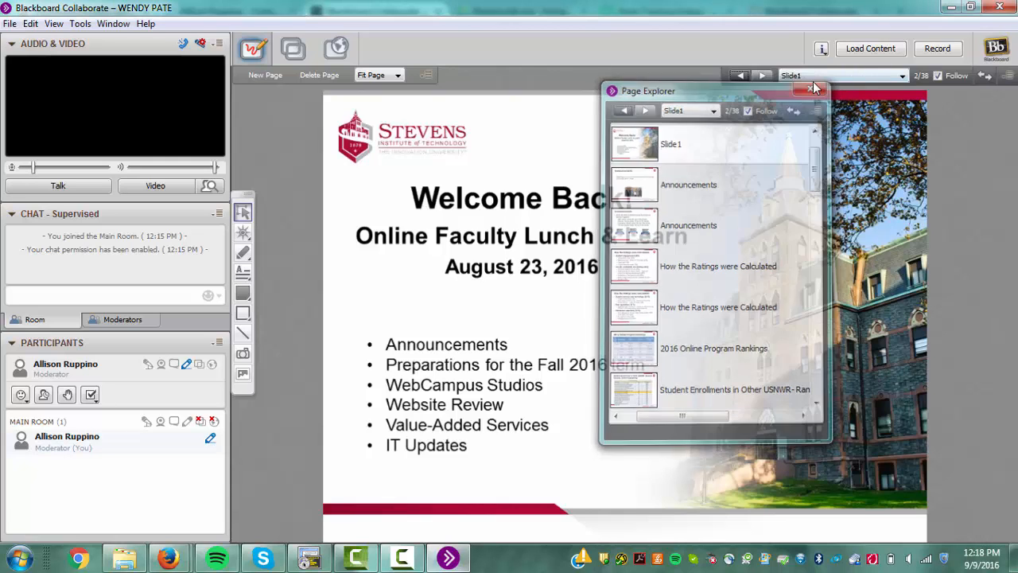
click(763, 76)
click(740, 76)
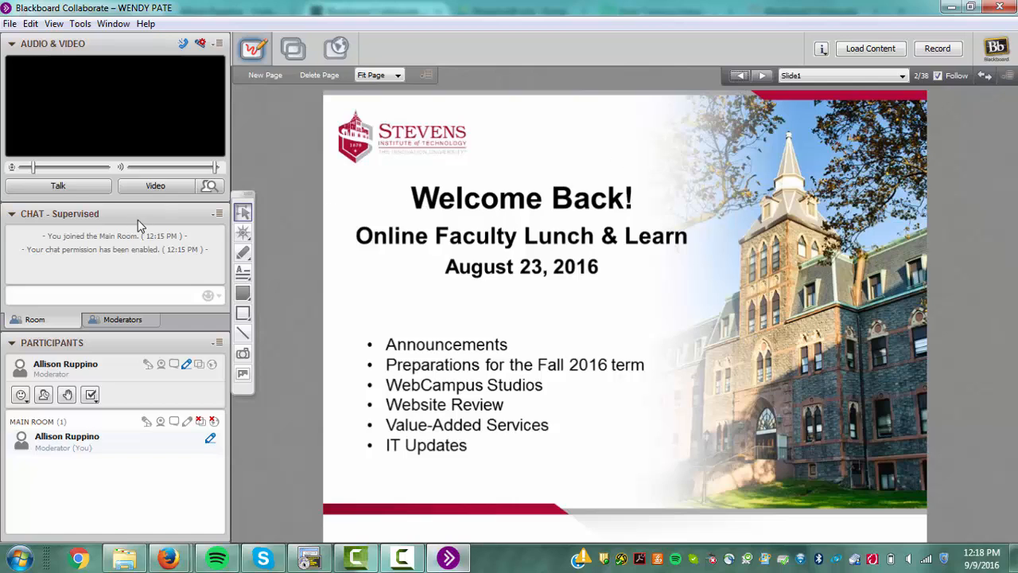
Test the microphone by switching it on and off, and check the available output device in the Audio Setup Wizard
click(58, 189)
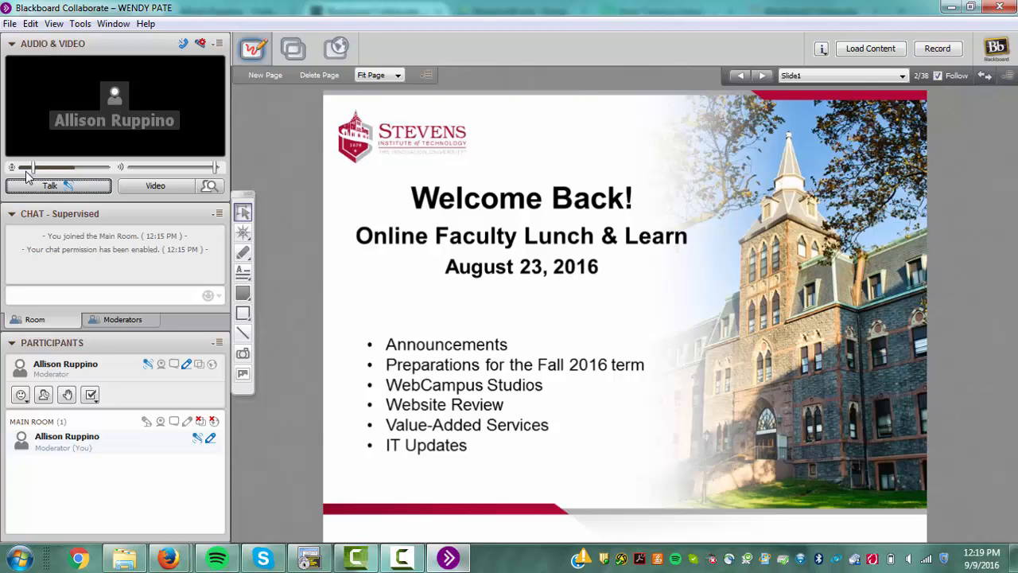
click(65, 185)
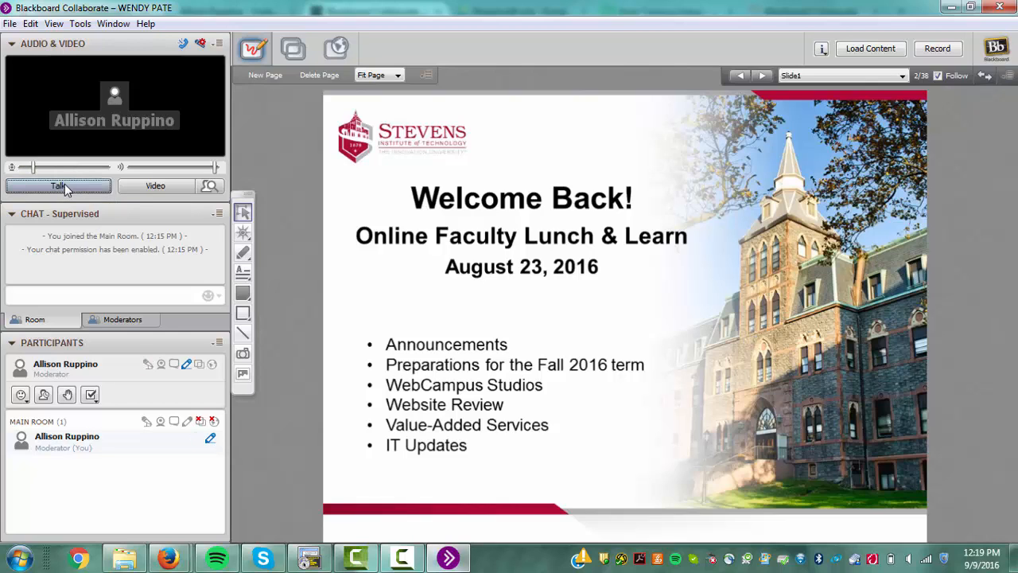
click(200, 44)
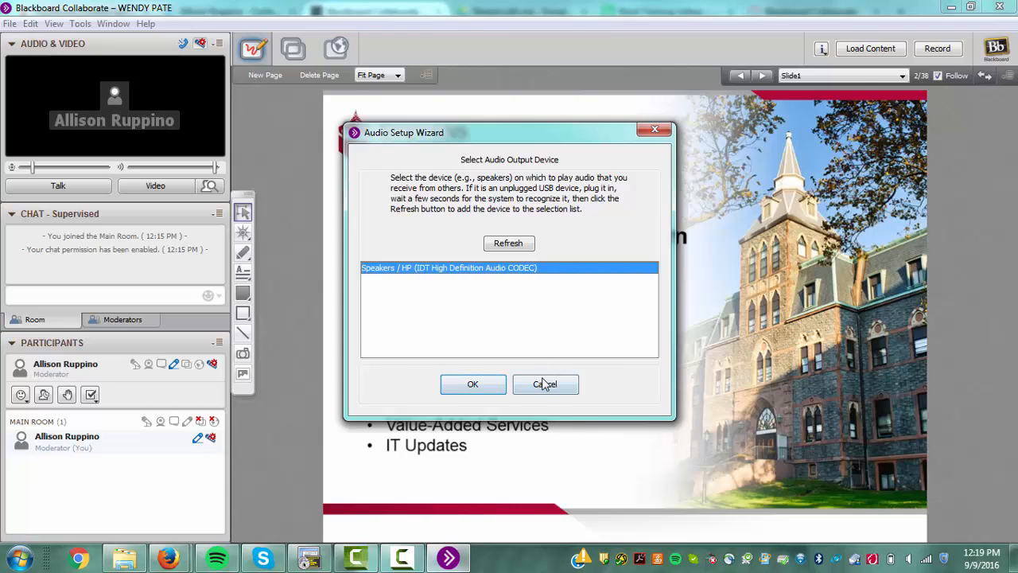
click(484, 386)
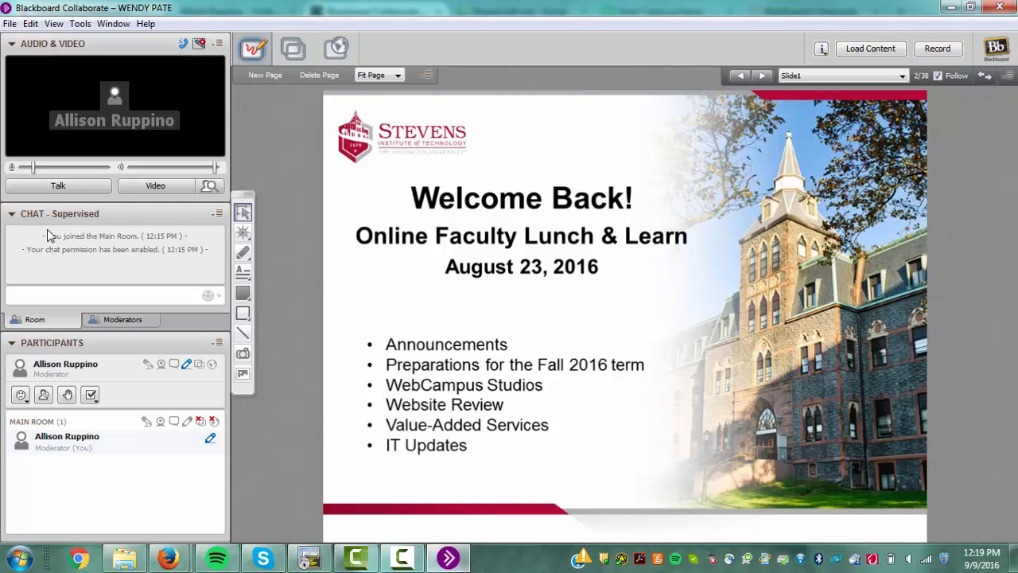
click(48, 188)
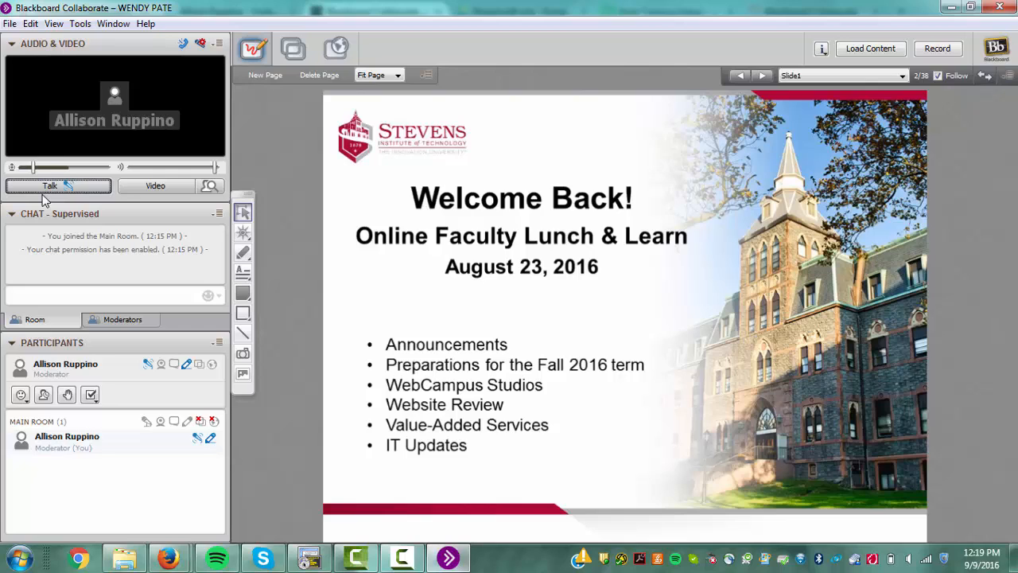
click(43, 188)
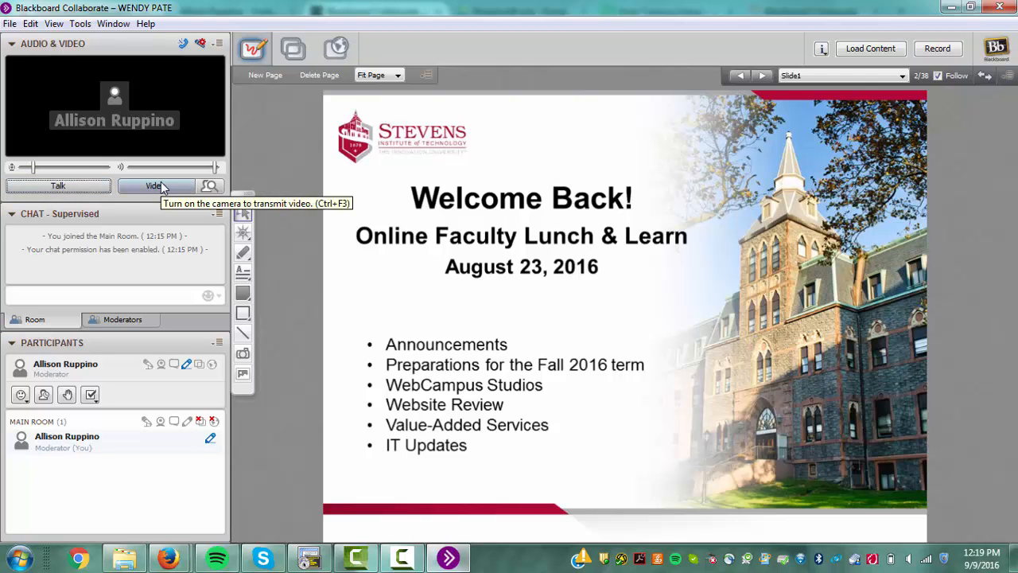
View the telephone audio dial-in details, highlight the participant line, and close them
click(182, 45)
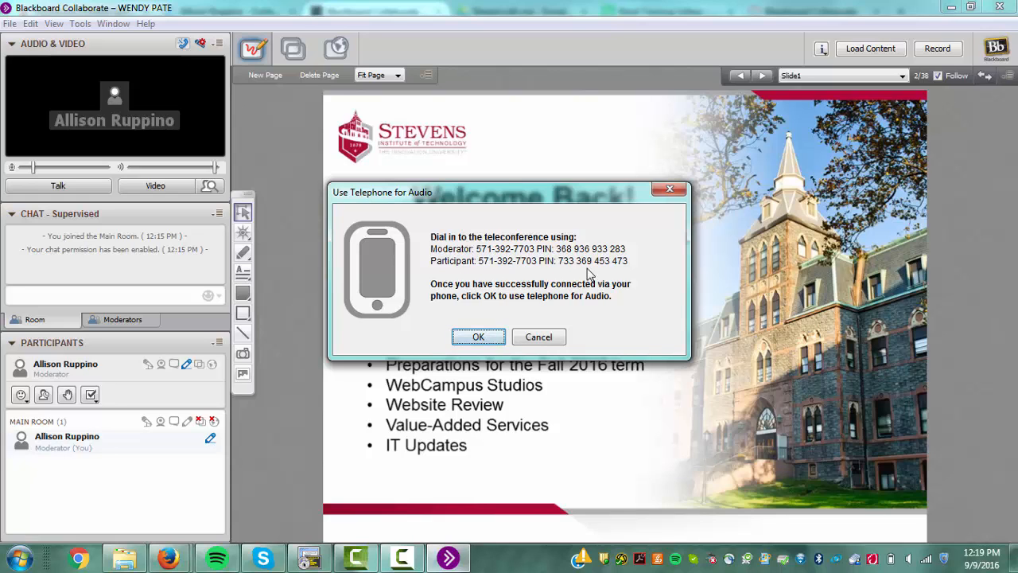
drag(636, 264, 426, 264)
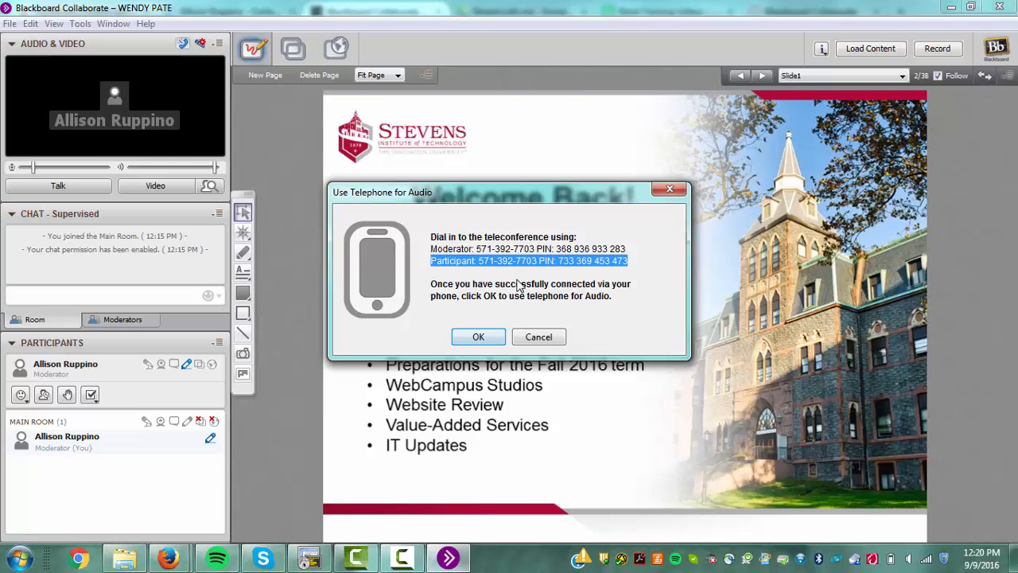
click(669, 190)
Turn on the microphone, and bring up and close the confirmation for starting the session recording
click(78, 189)
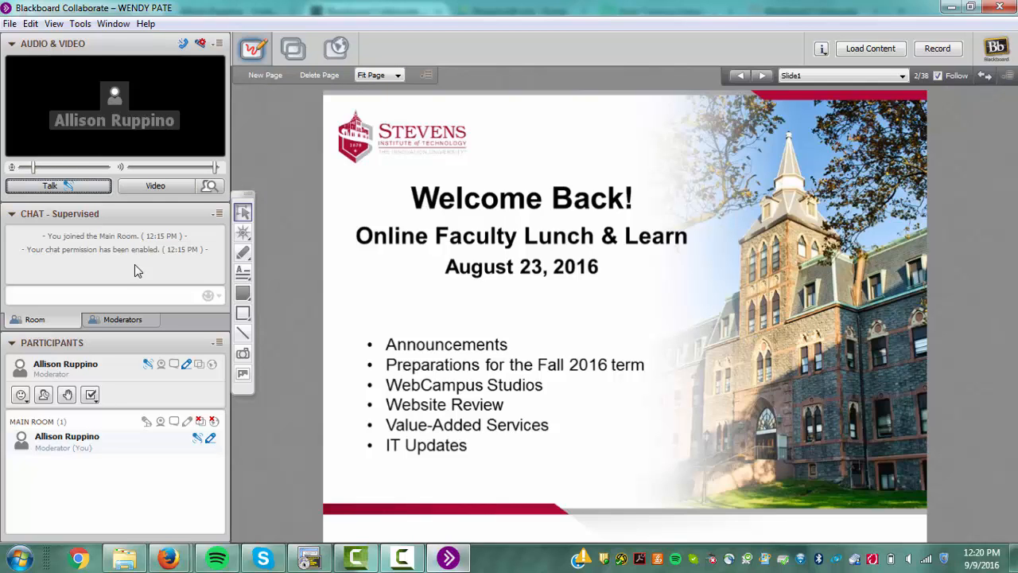
click(943, 50)
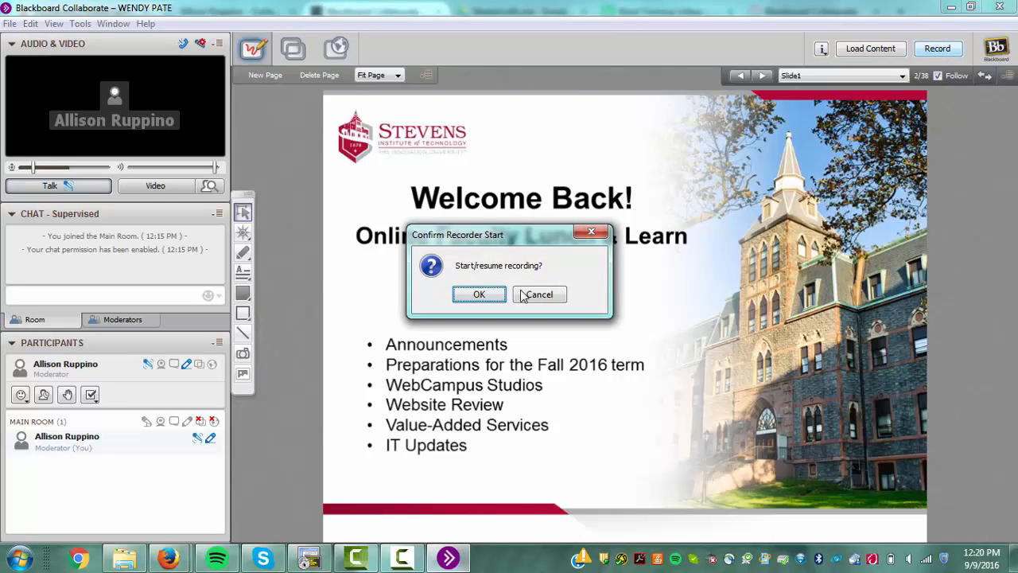
click(479, 294)
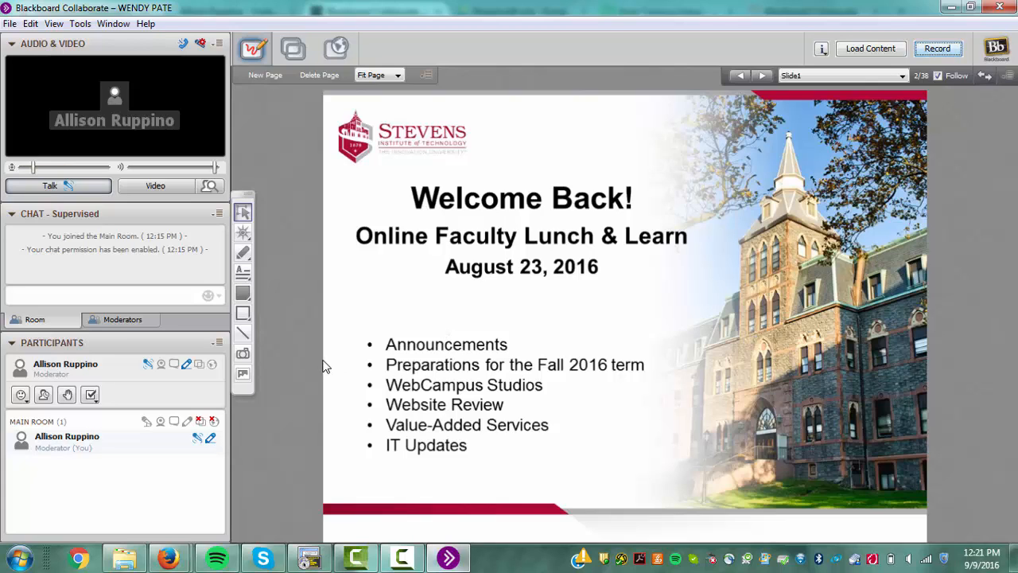
Send the message "Hey!" in the Room chat
click(123, 296)
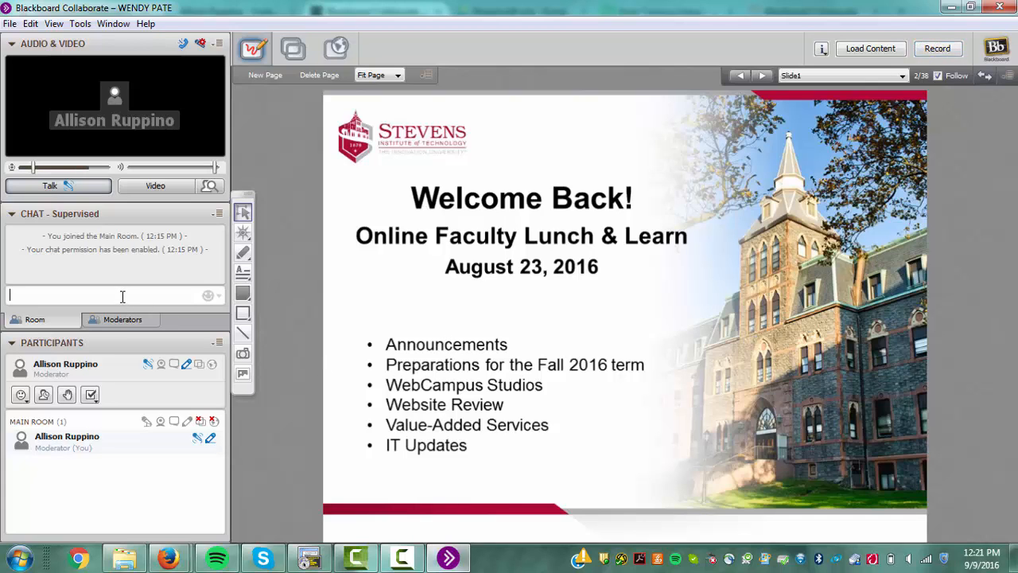
text(Hey!)
key(Return)
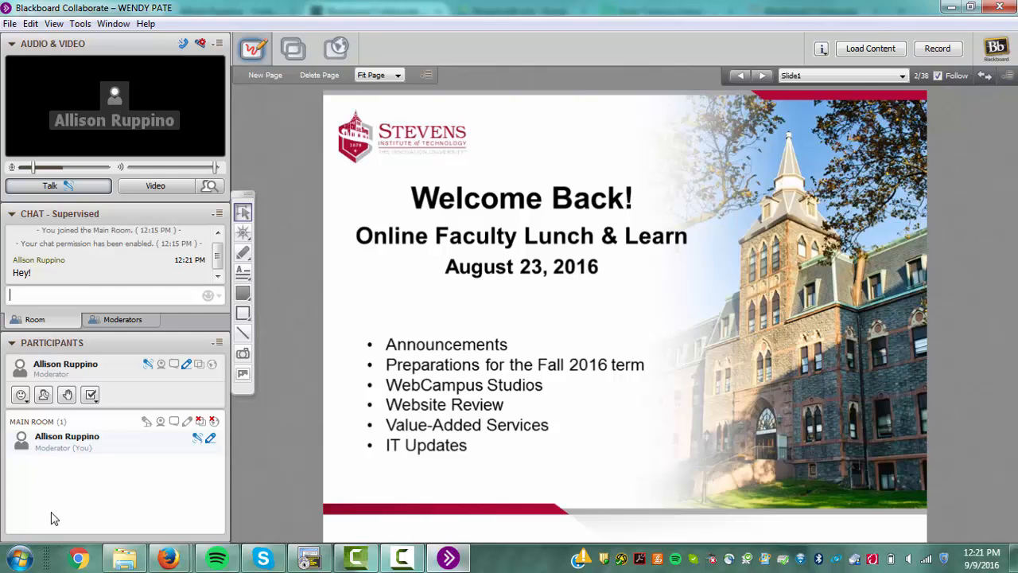
Set your own polling response to Yes
click(91, 396)
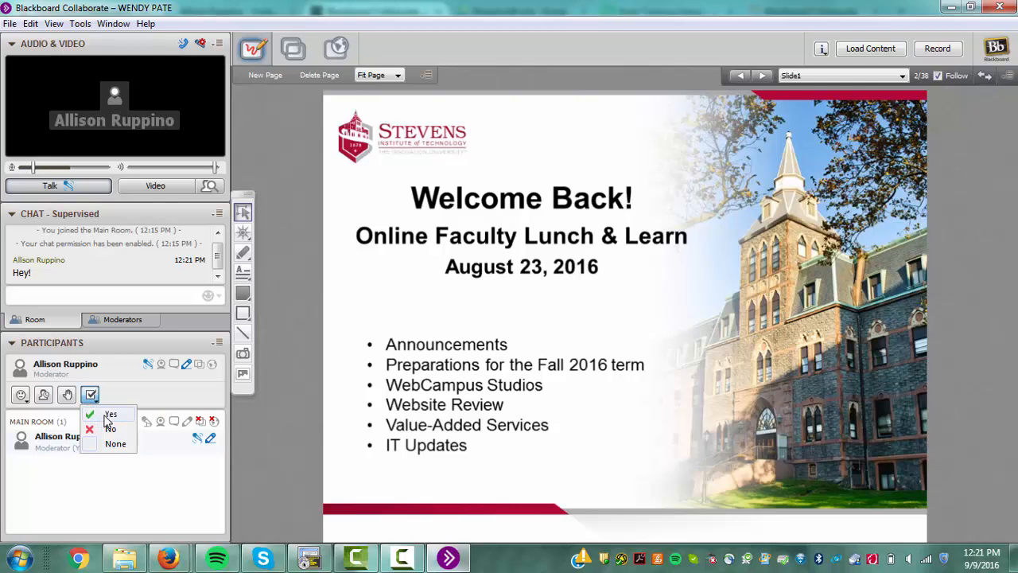
click(109, 416)
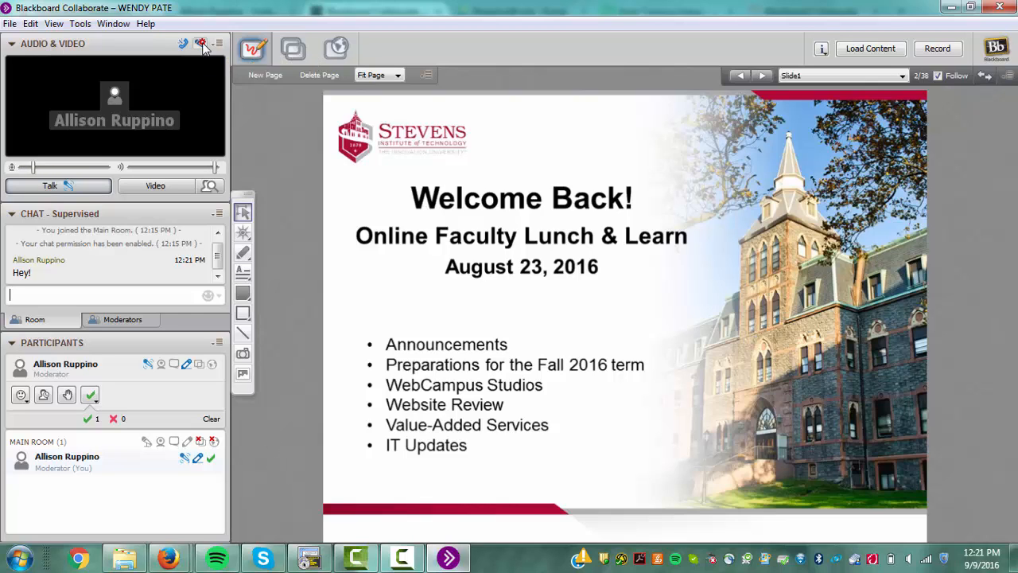
Place a right-pointing hand stamp beside the "Welcome Back!" title on Slide1
click(249, 236)
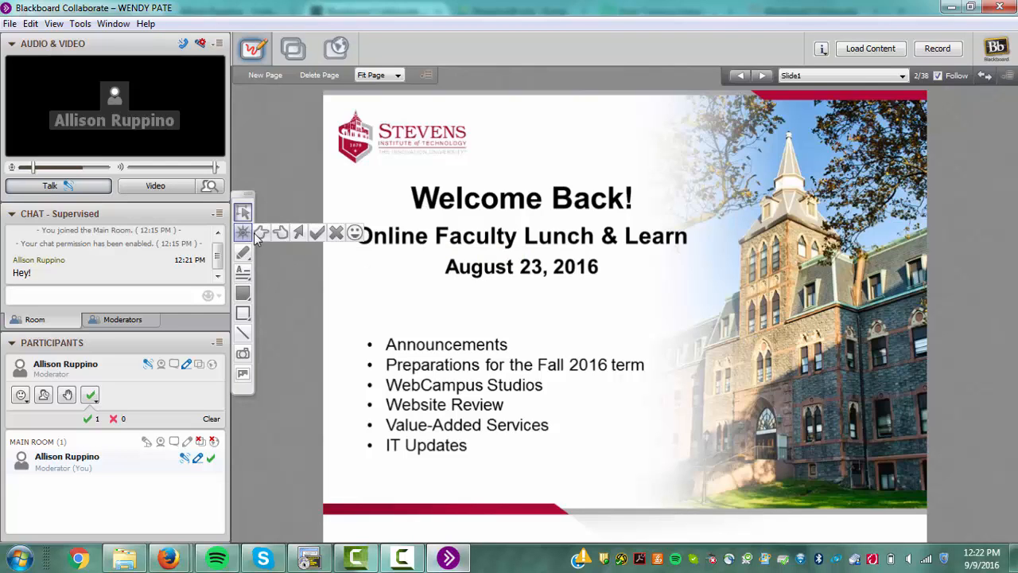
click(262, 233)
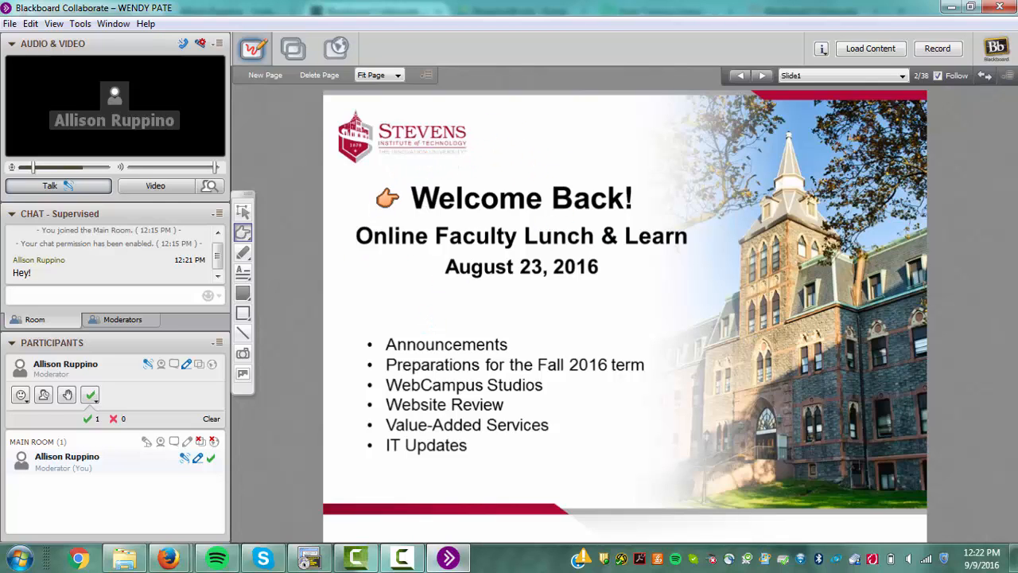
click(388, 198)
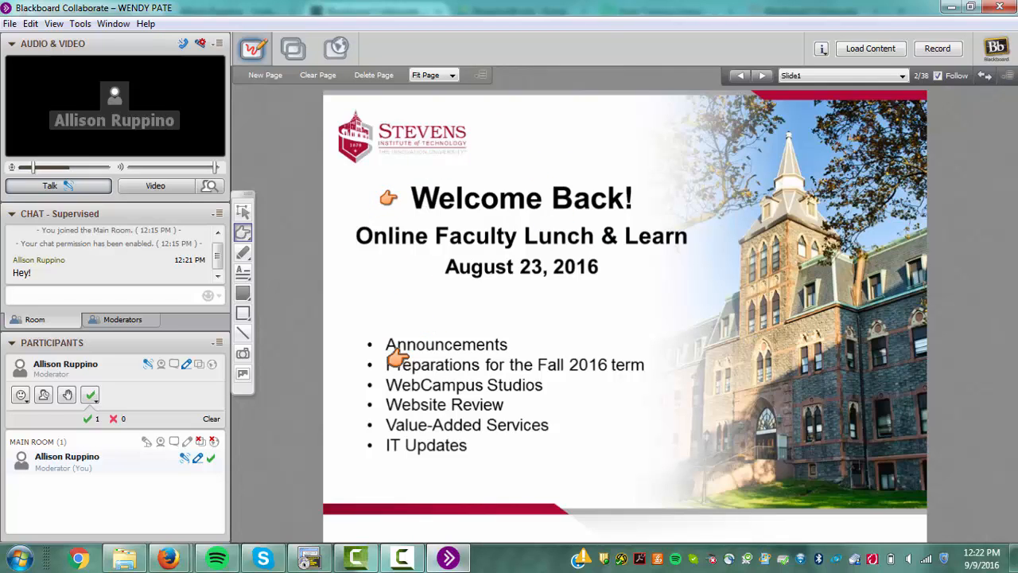